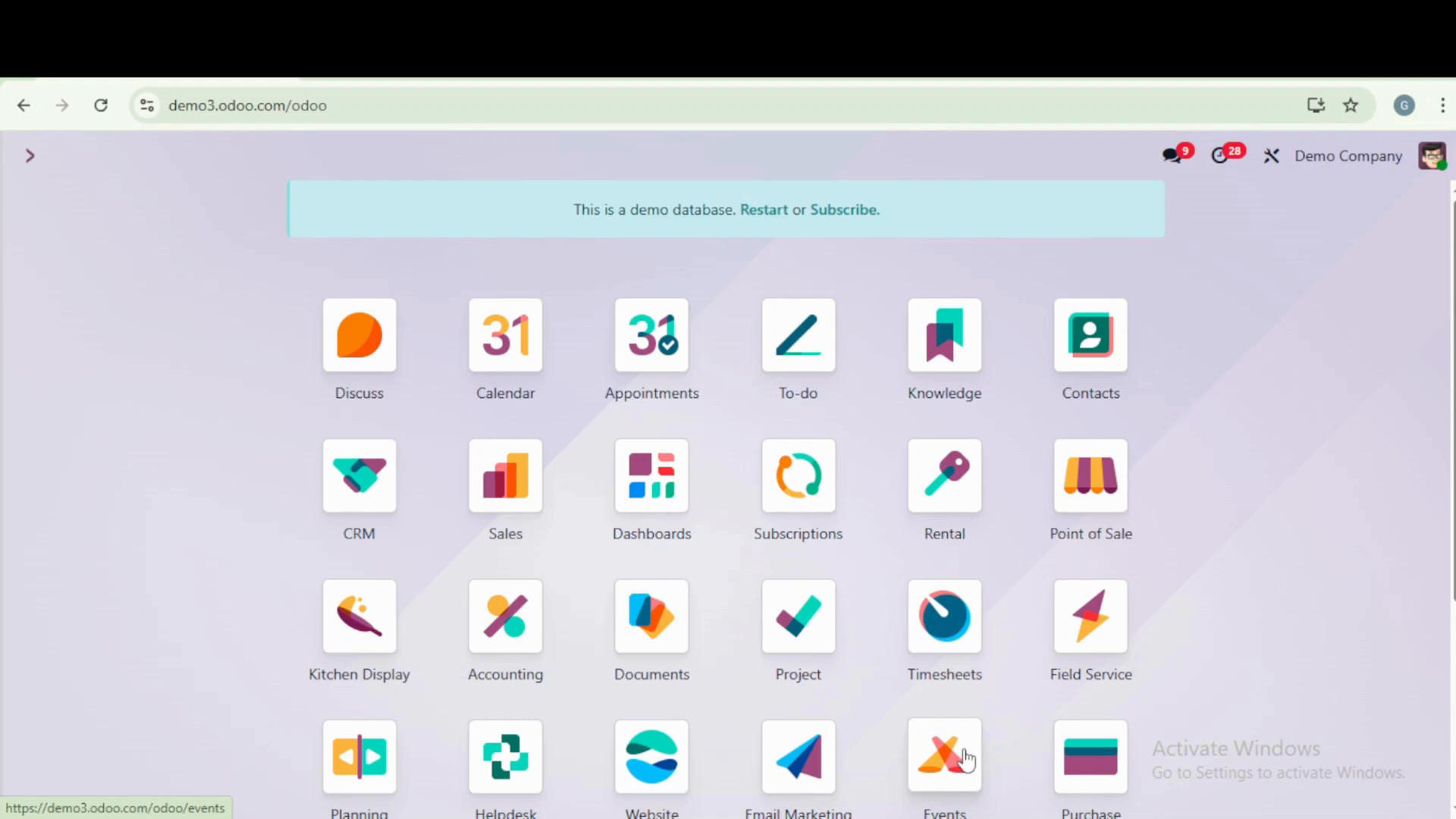
- Open the Purchase app's vendor pricelists and inspect Ready Mat's 790.00 entry for the Large Cabinet, returning to the list
left_click(1090, 758)
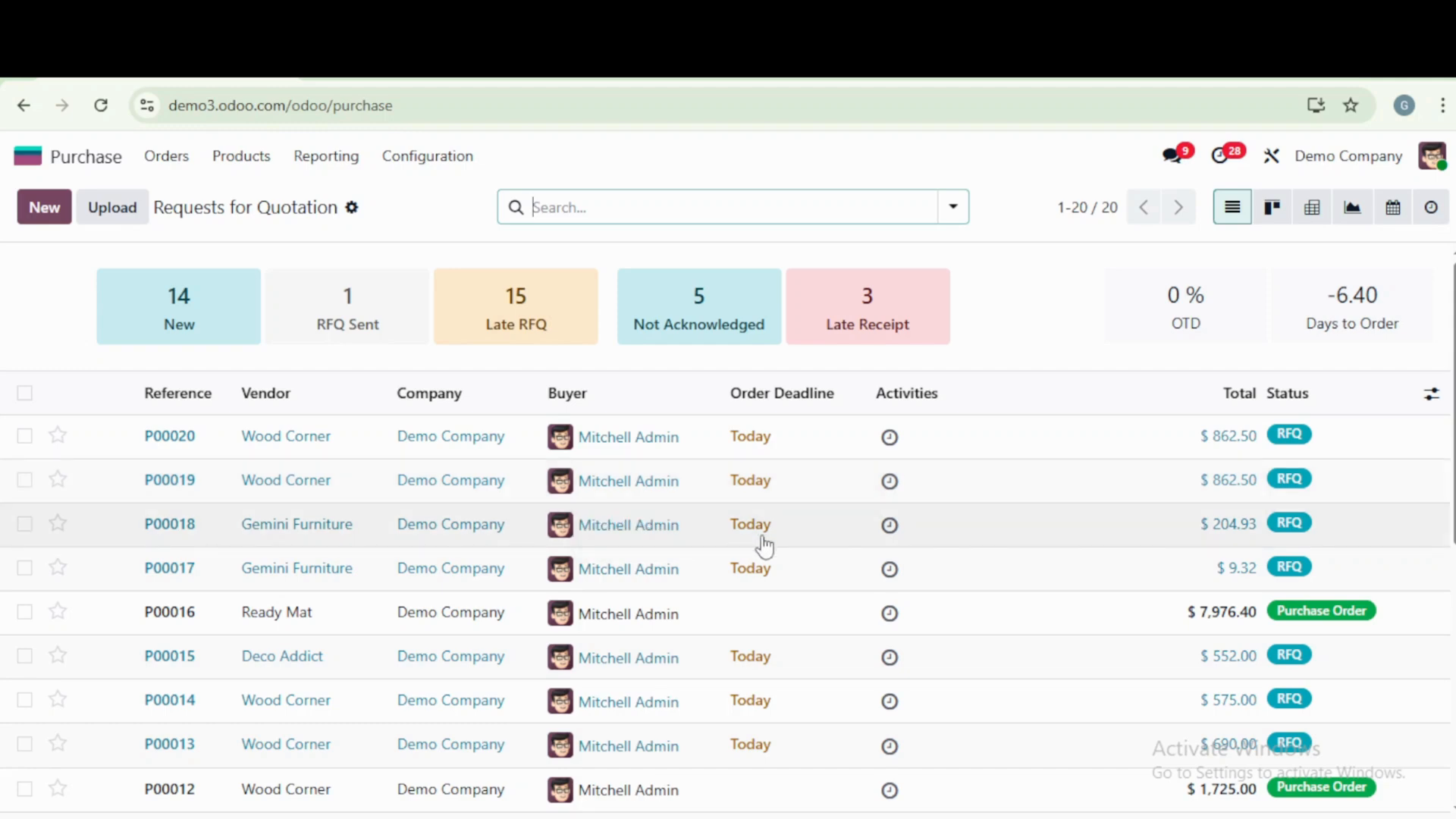
left_click(444, 160)
left_click(486, 236)
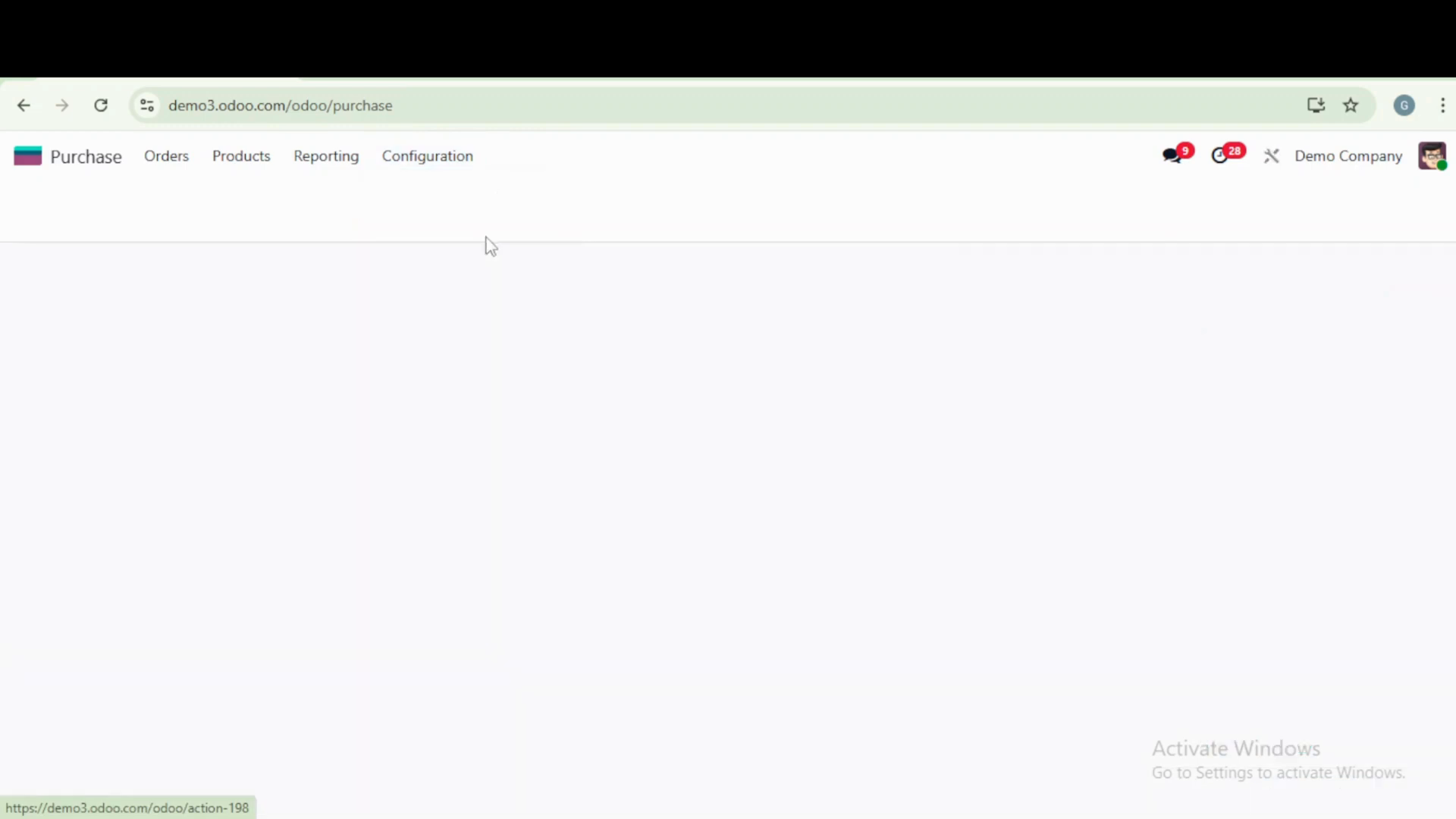
left_click(683, 208)
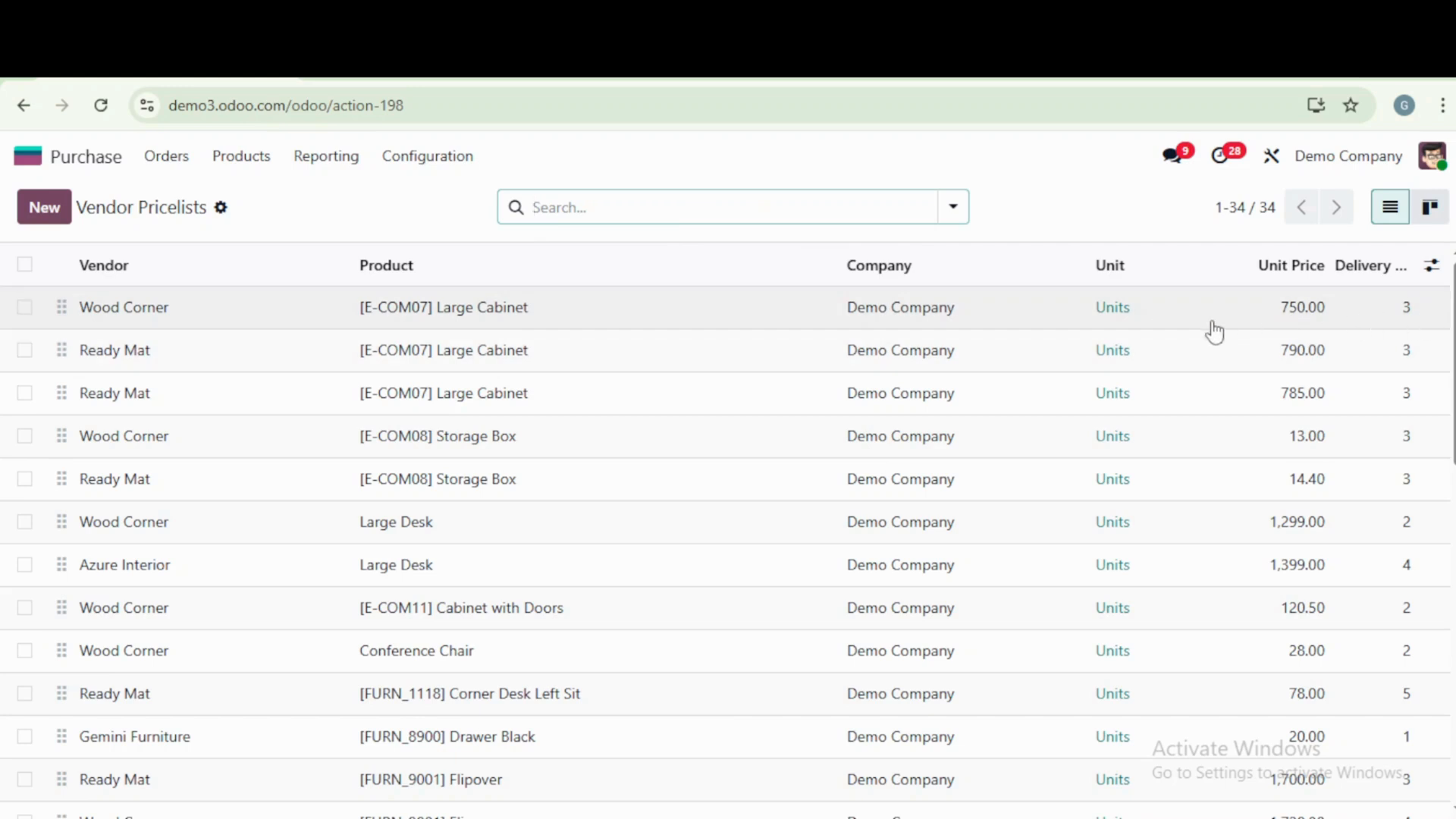
left_click(1195, 355)
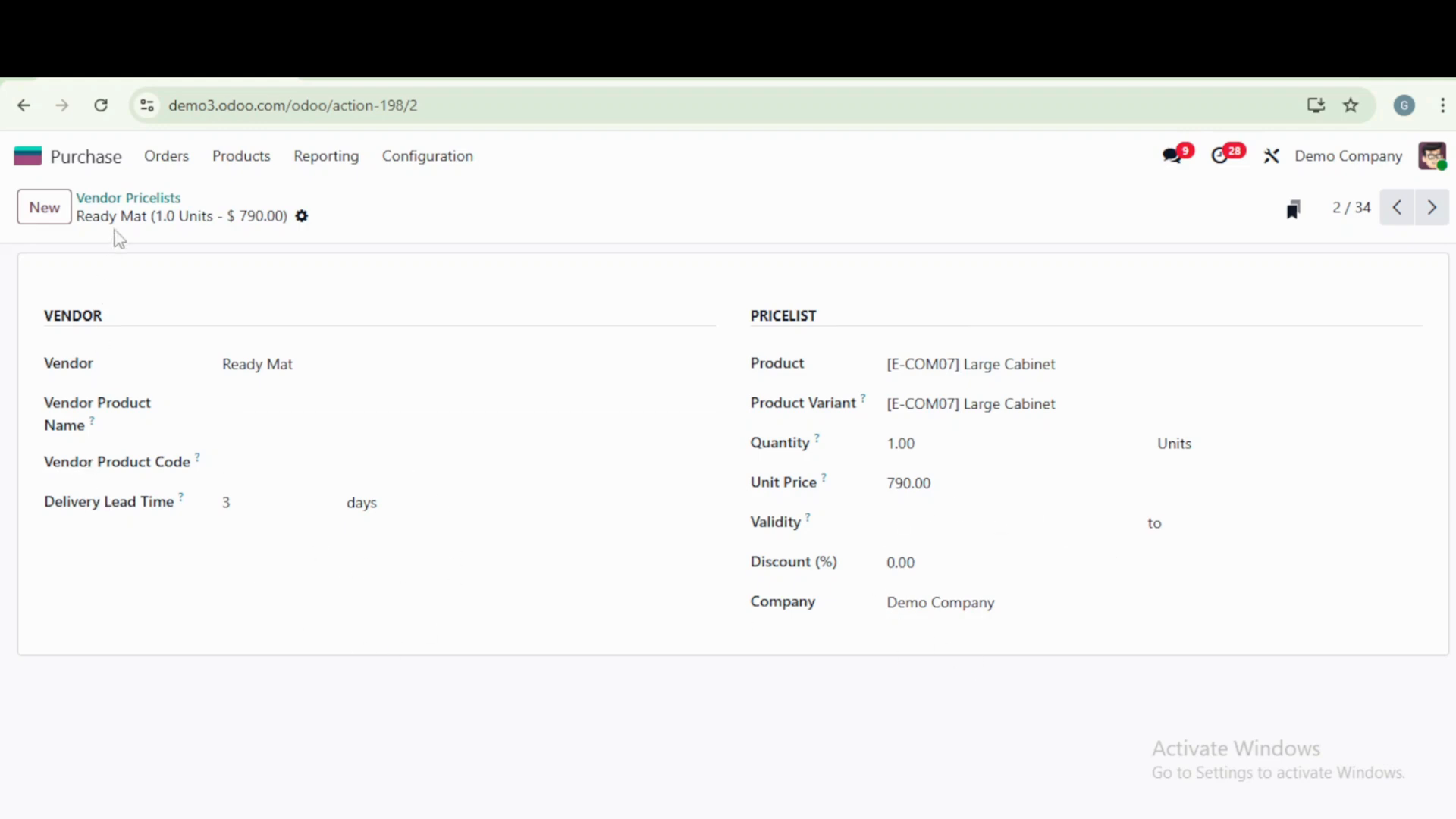
left_click(138, 199)
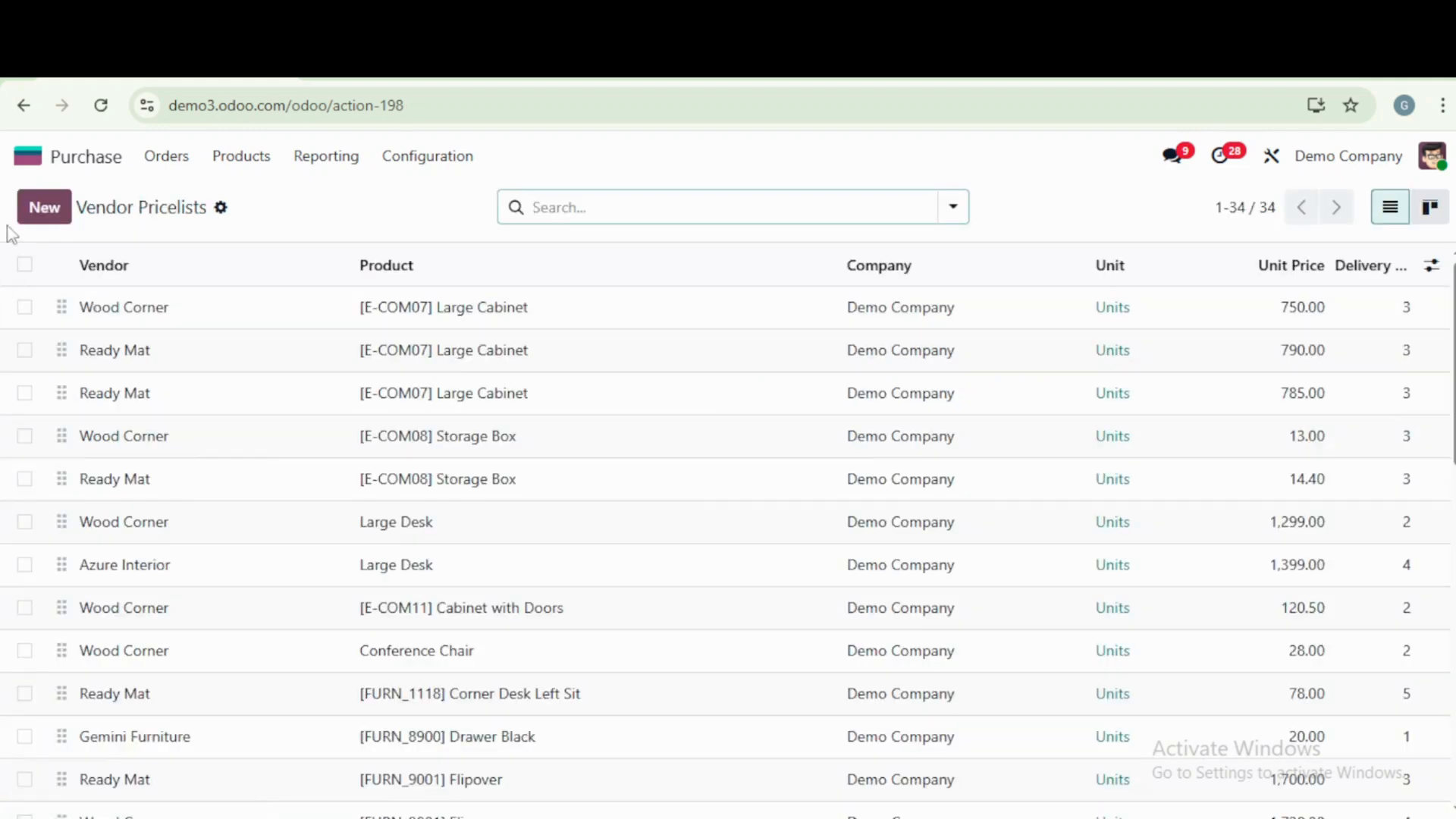
- Start a new vendor pricelist with Gemini Furniture as the vendor and Apple Pie as the product
left_click(50, 212)
left_click(285, 370)
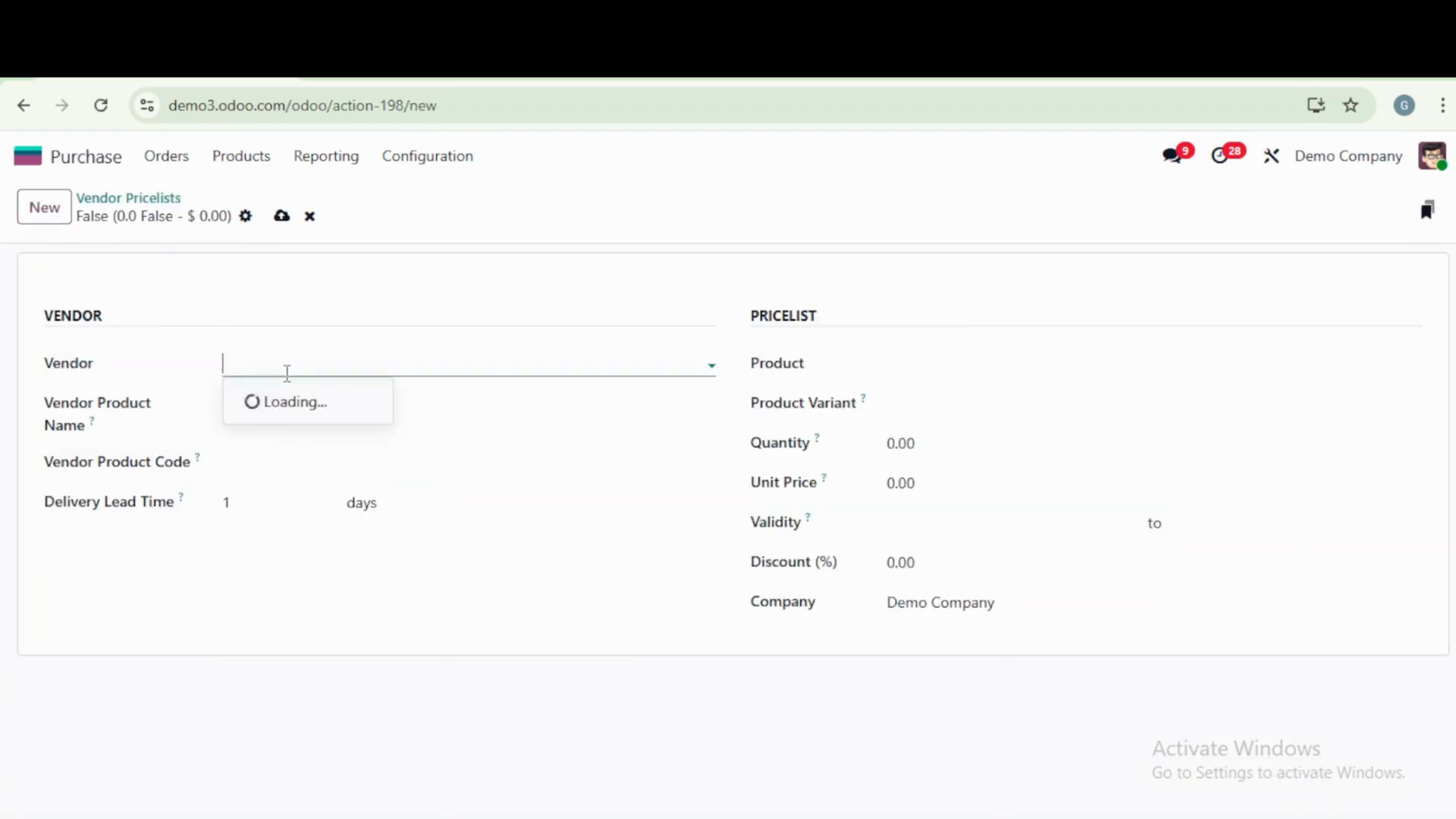
left_click(326, 430)
left_click(931, 362)
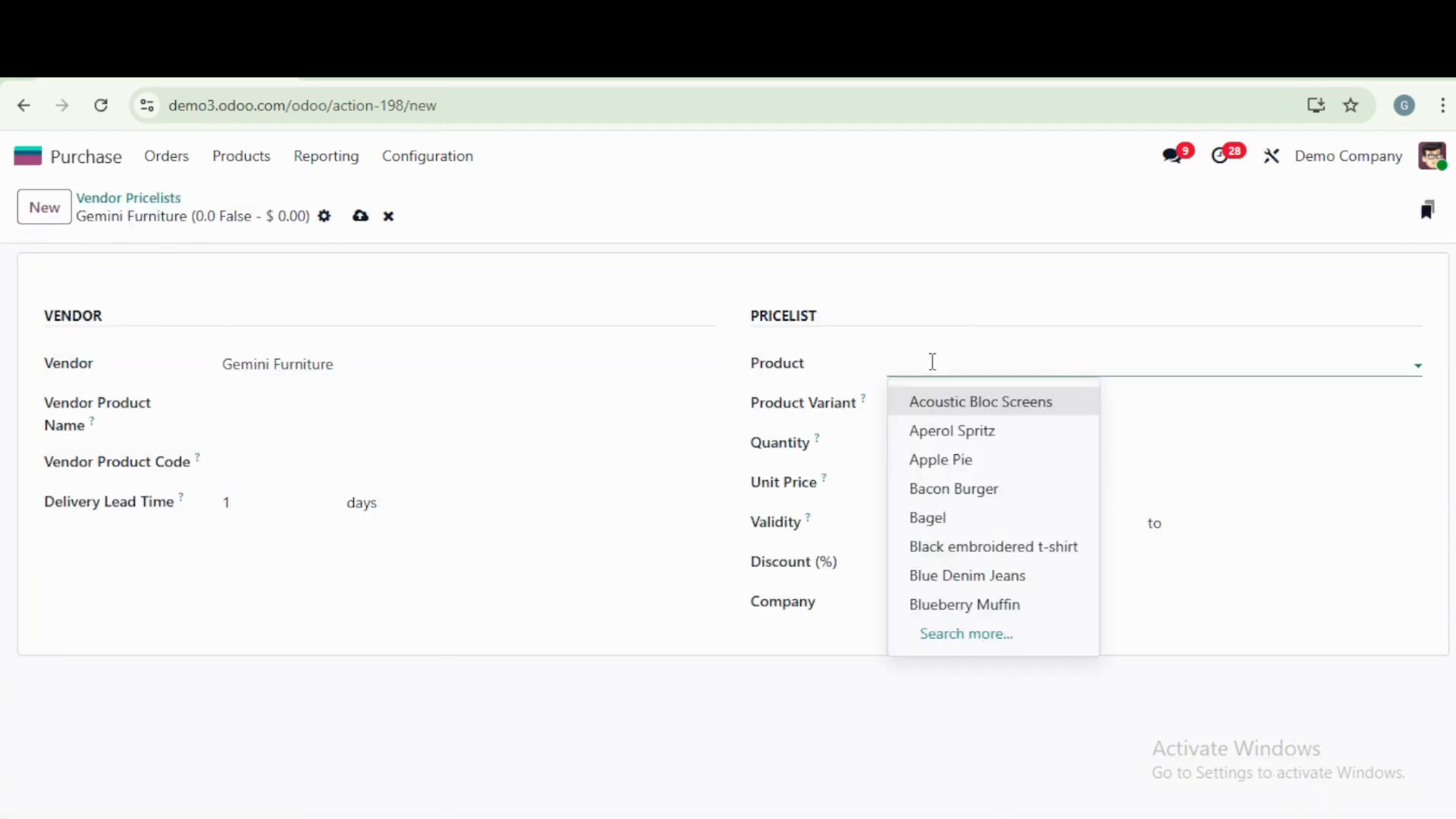
left_click(971, 461)
- Set the pricelist's quantity to 1, unit price to 1 and delivery lead time to 5 days, and save it
left_click(981, 451)
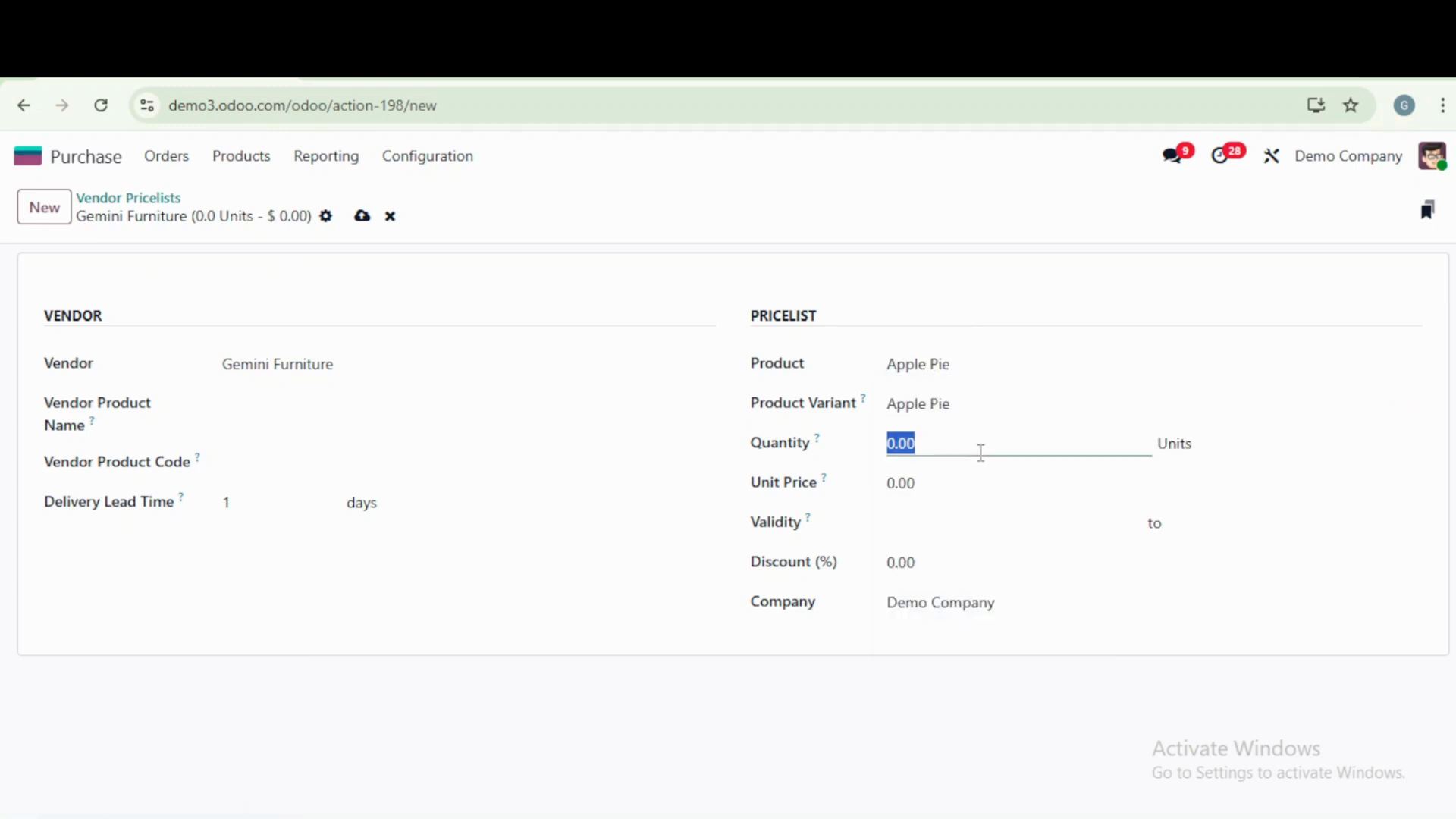
type("1")
left_click(965, 482)
type("1")
left_click(502, 584)
left_click(282, 505)
type("5")
left_click(424, 605)
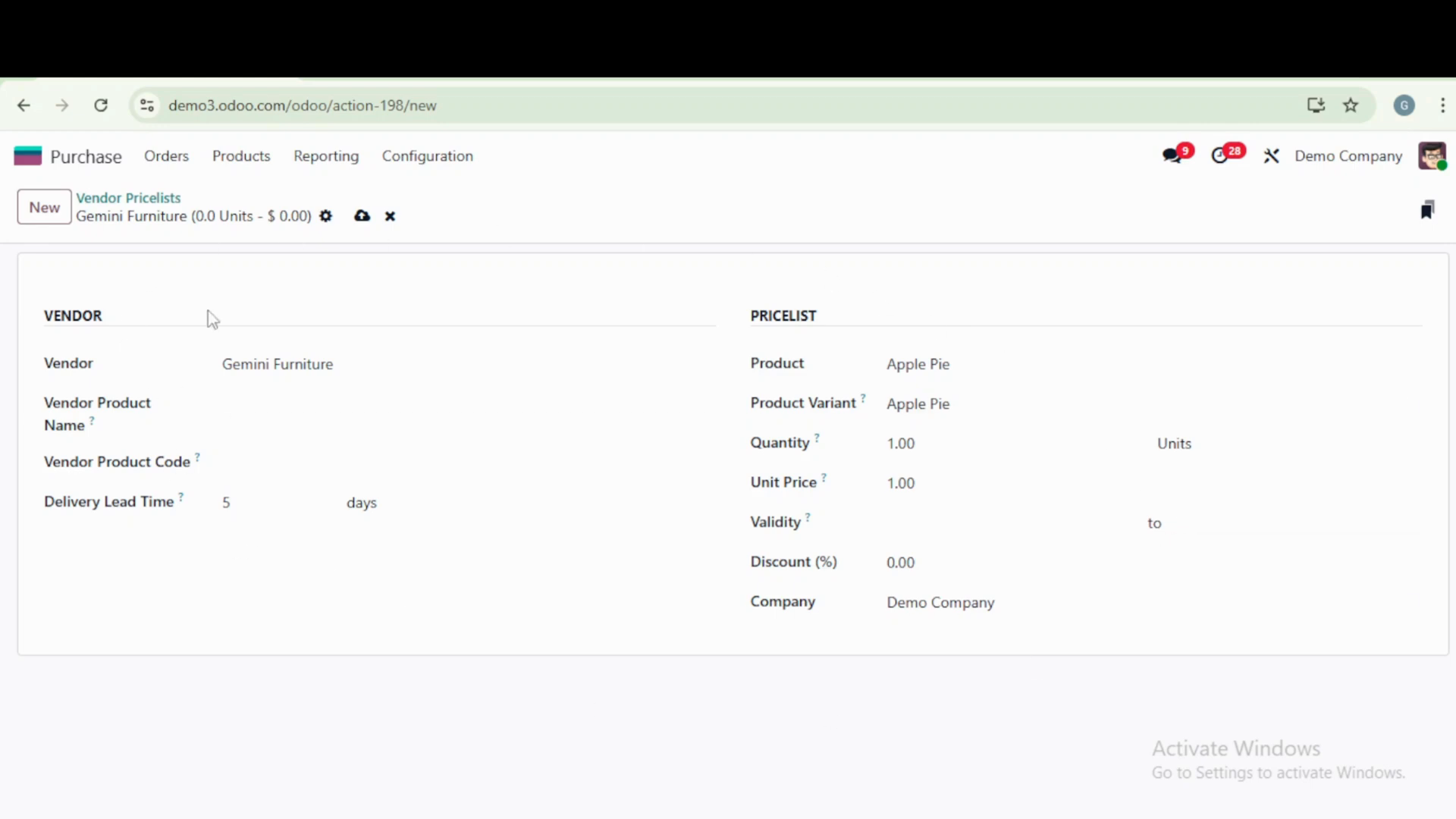
left_click(361, 217)
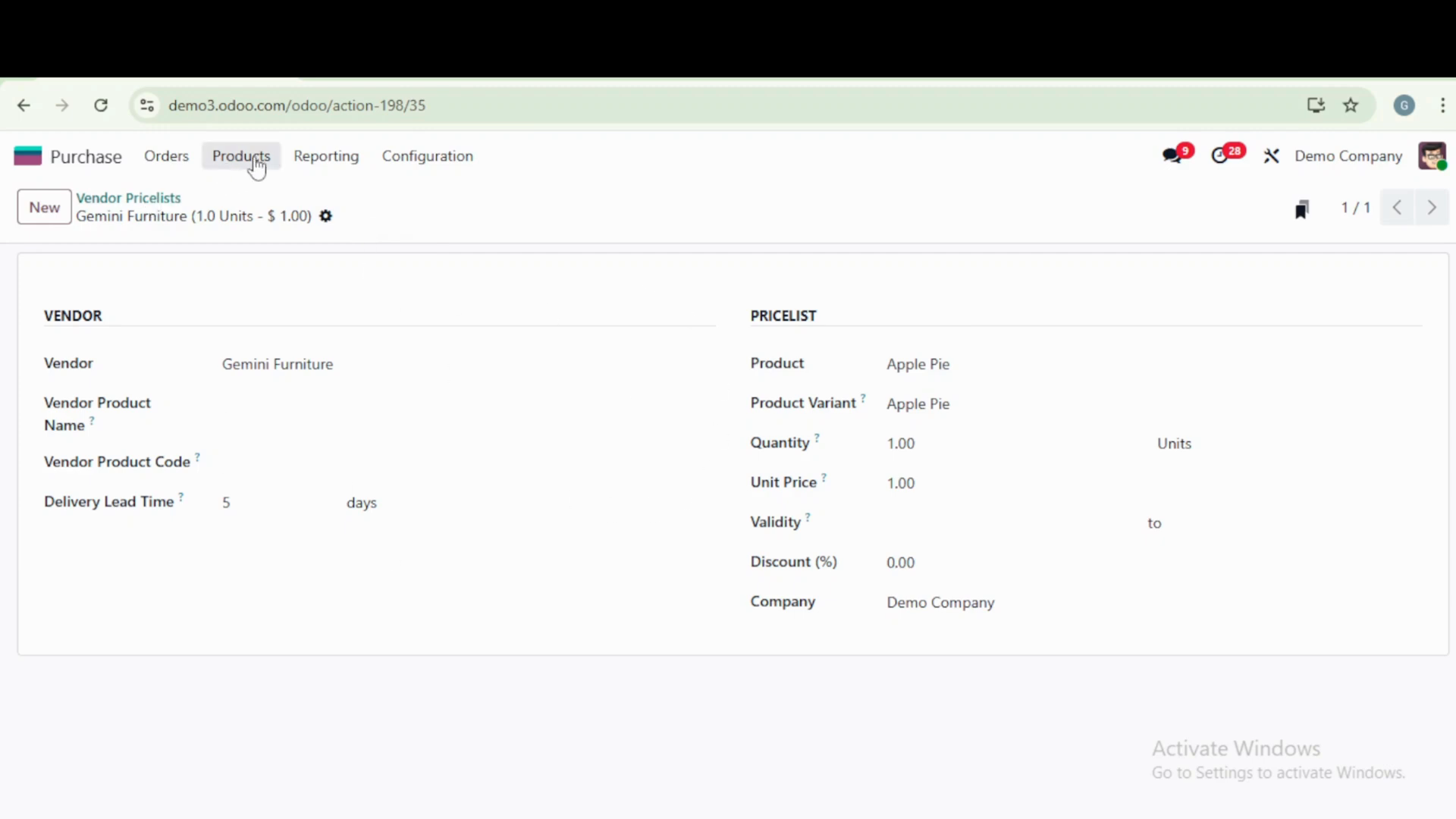
- Remove the Purchase filter from the product list and search the products for "apple"
left_click(257, 165)
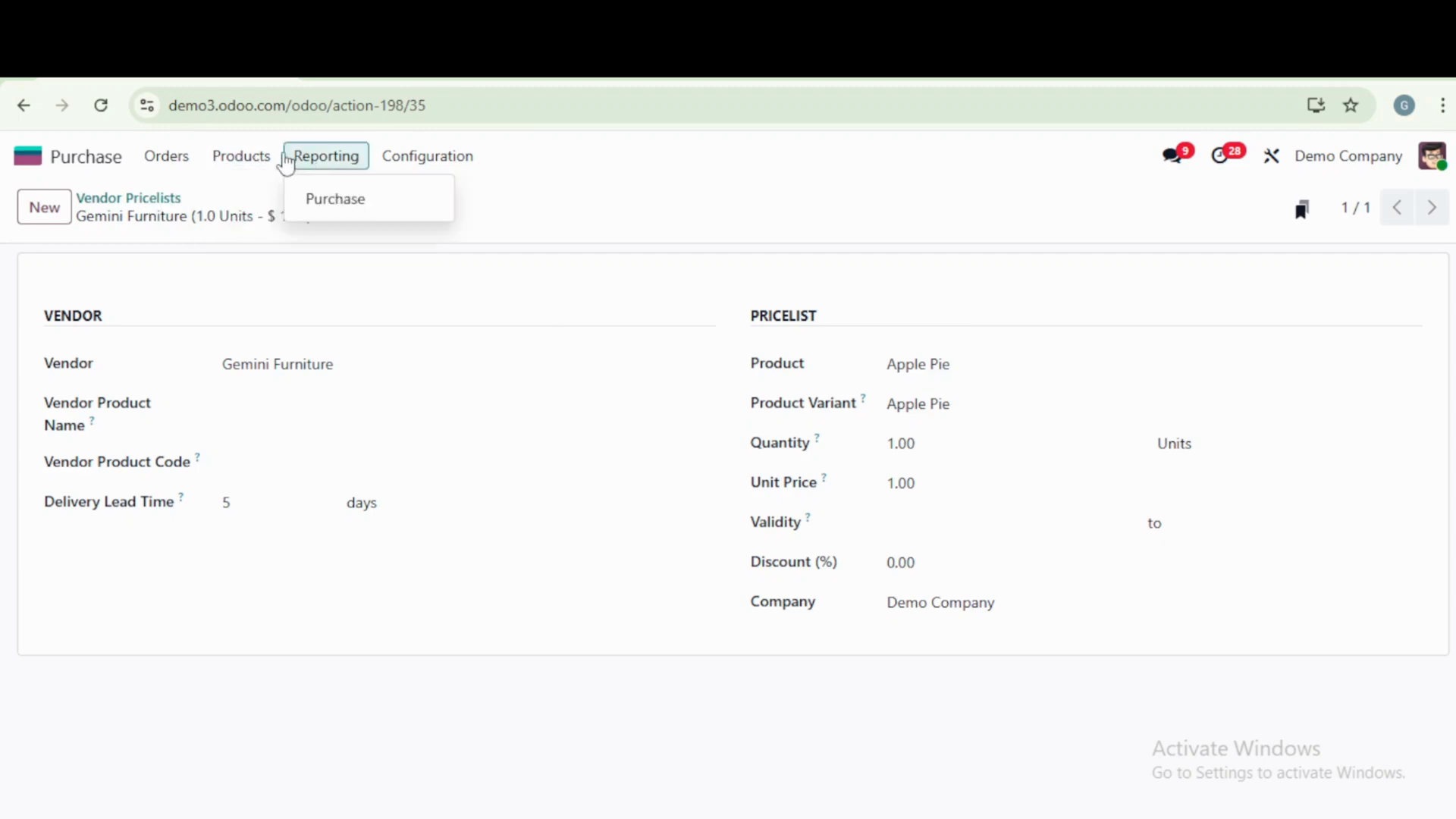
left_click(264, 206)
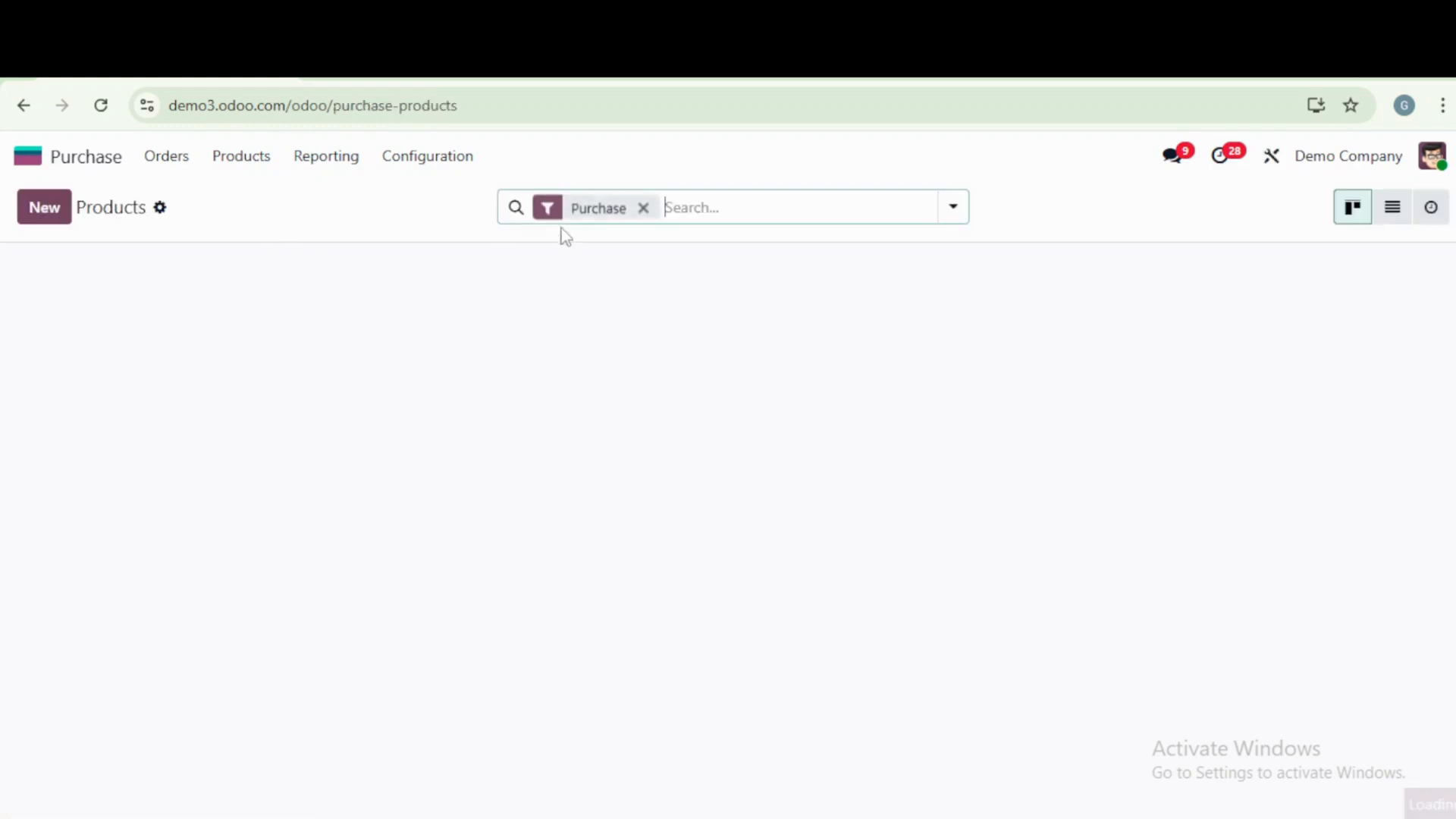
left_click(648, 211)
left_click(656, 207)
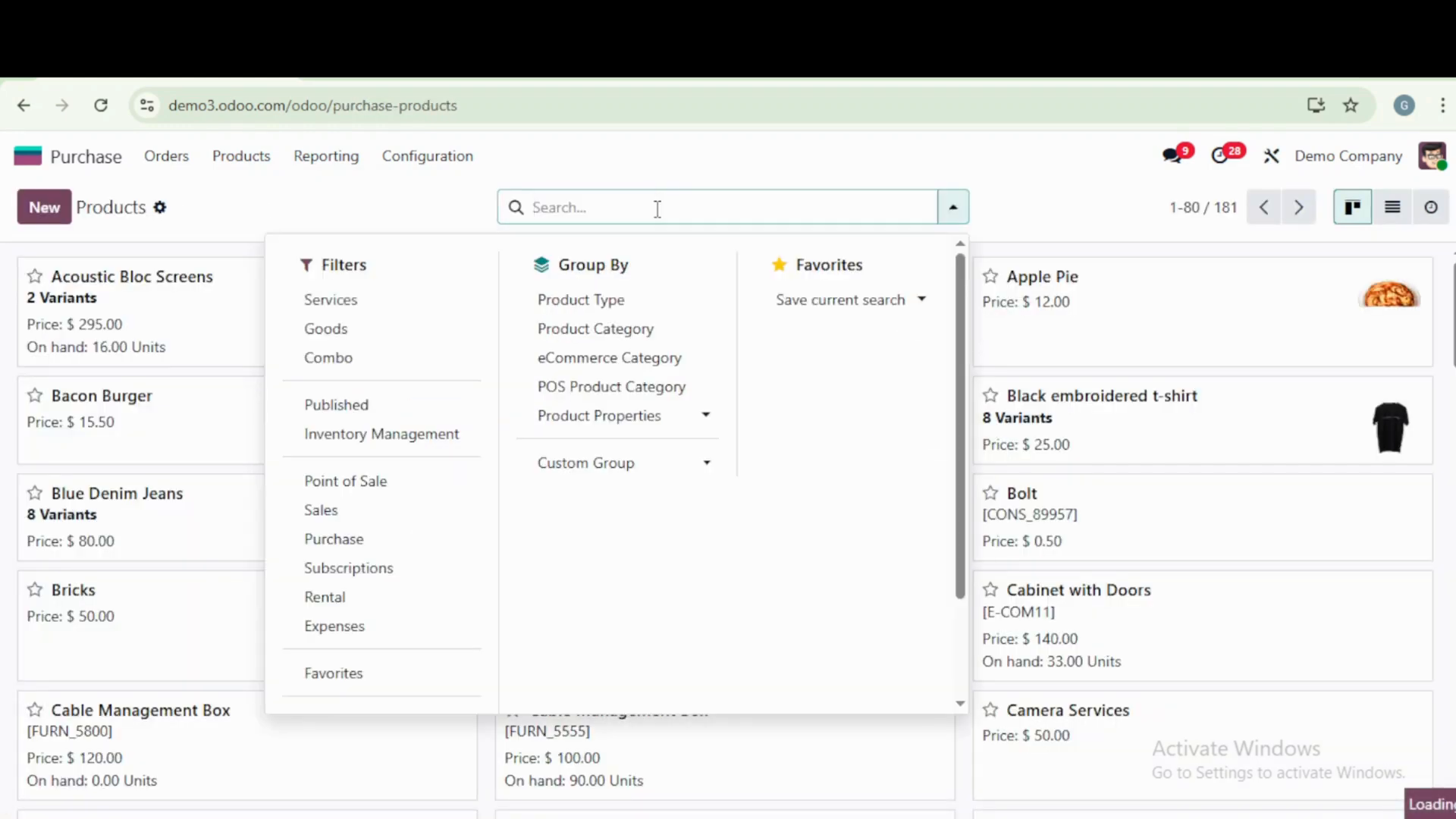
type("appl")
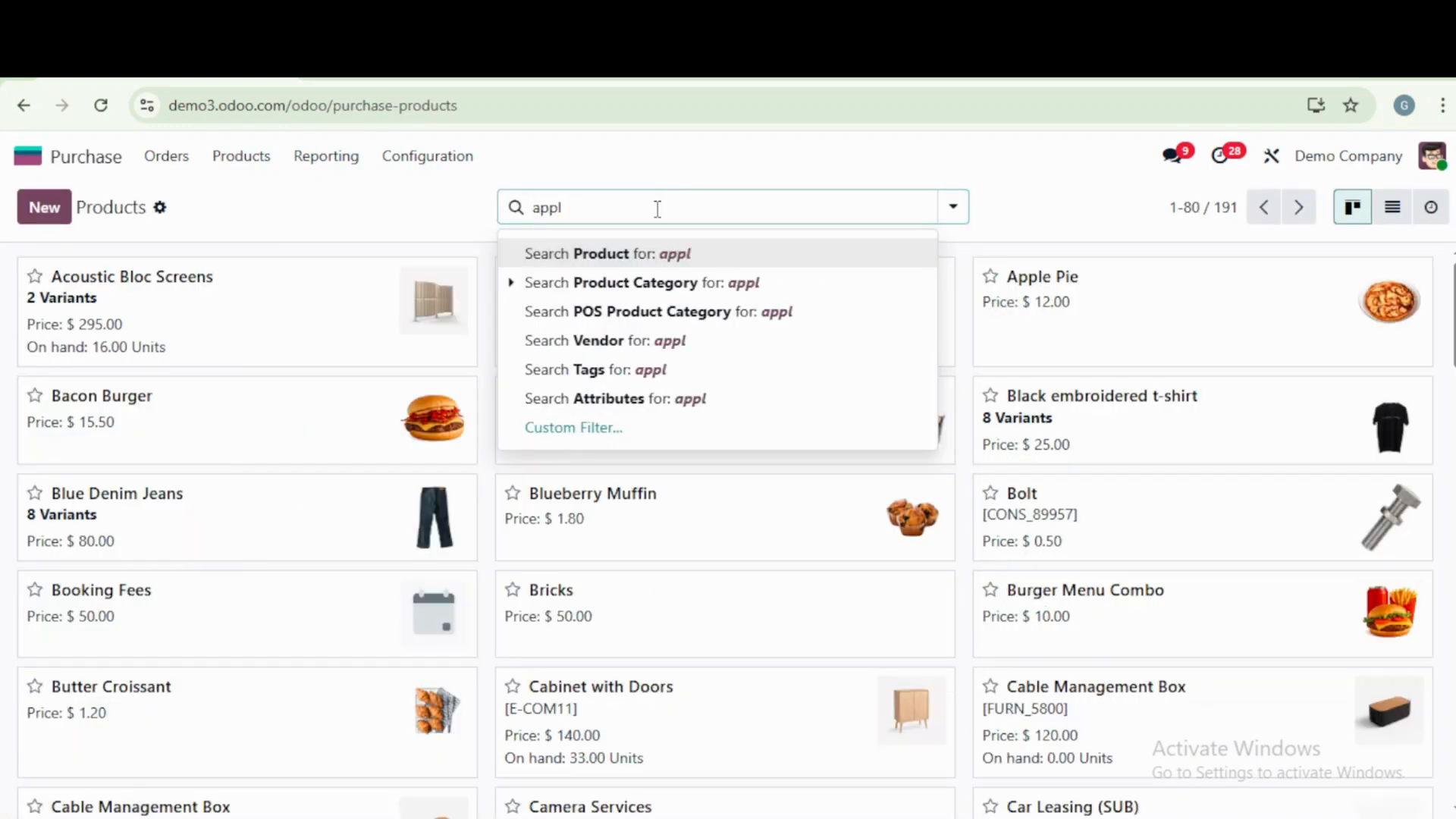
type("e")
key("Return")
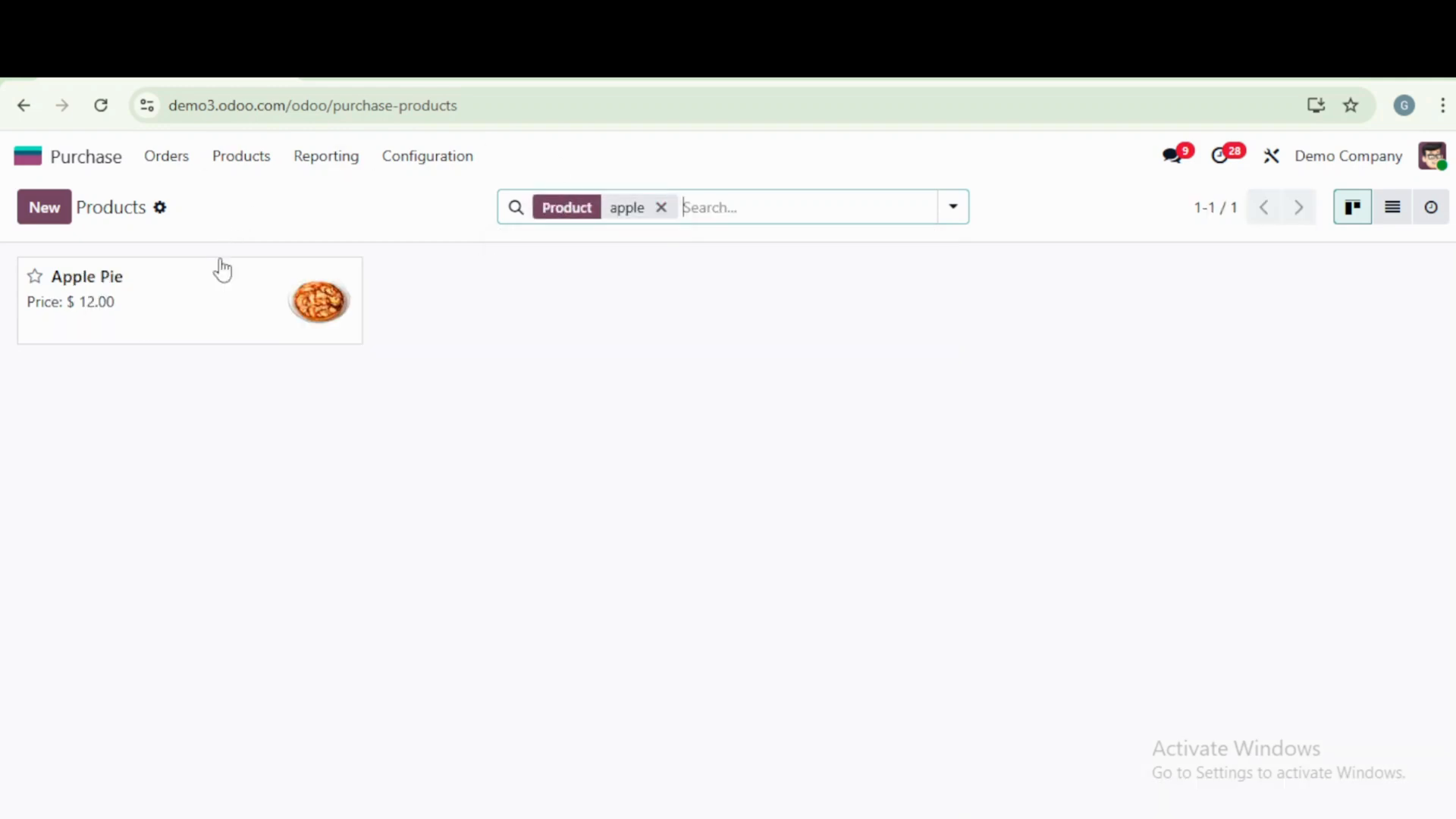
- In the Apple Pie product's purchase details, delete the Gemini Furniture vendor line with quantity 2.00
left_click(216, 294)
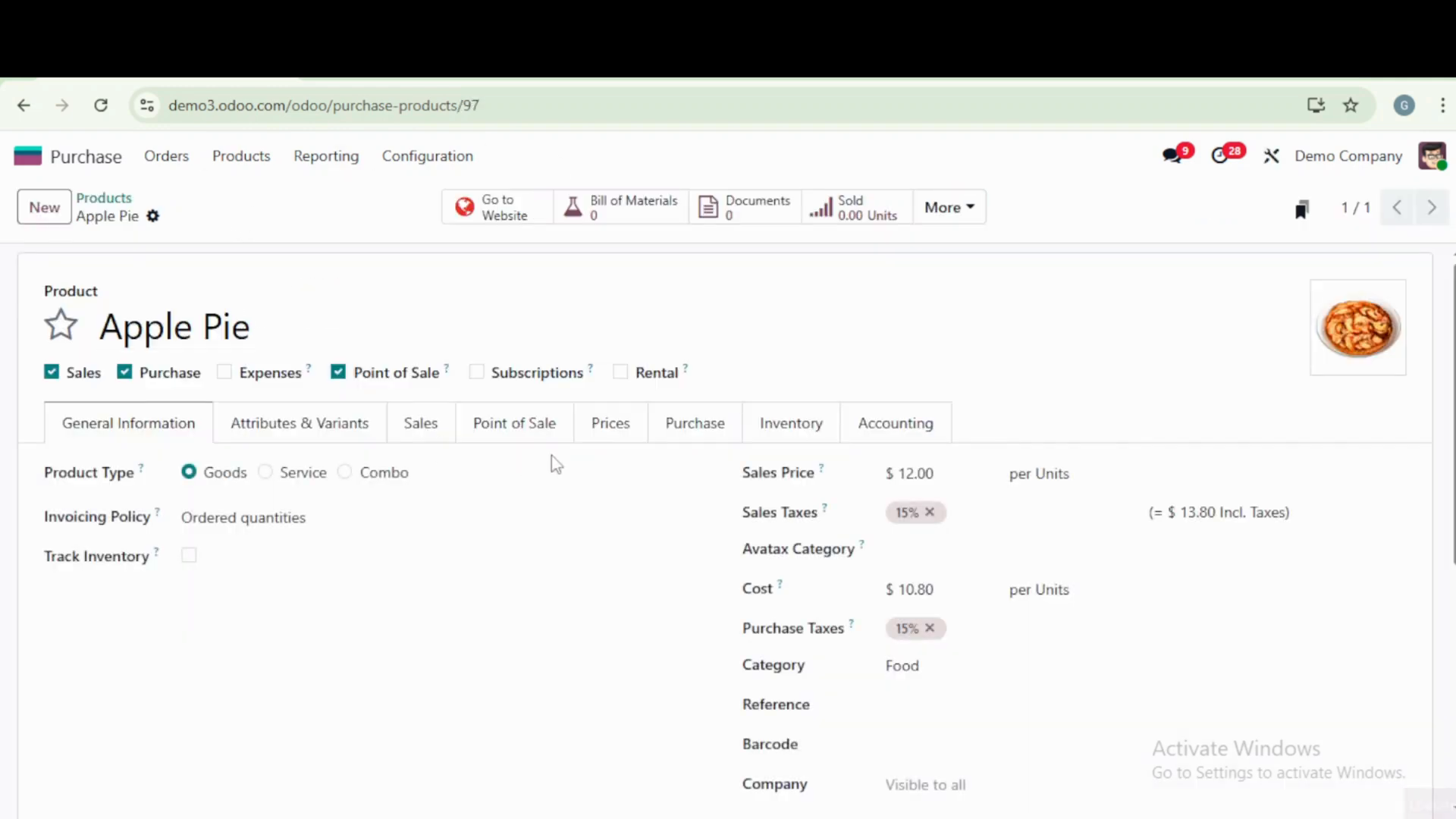
left_click(726, 434)
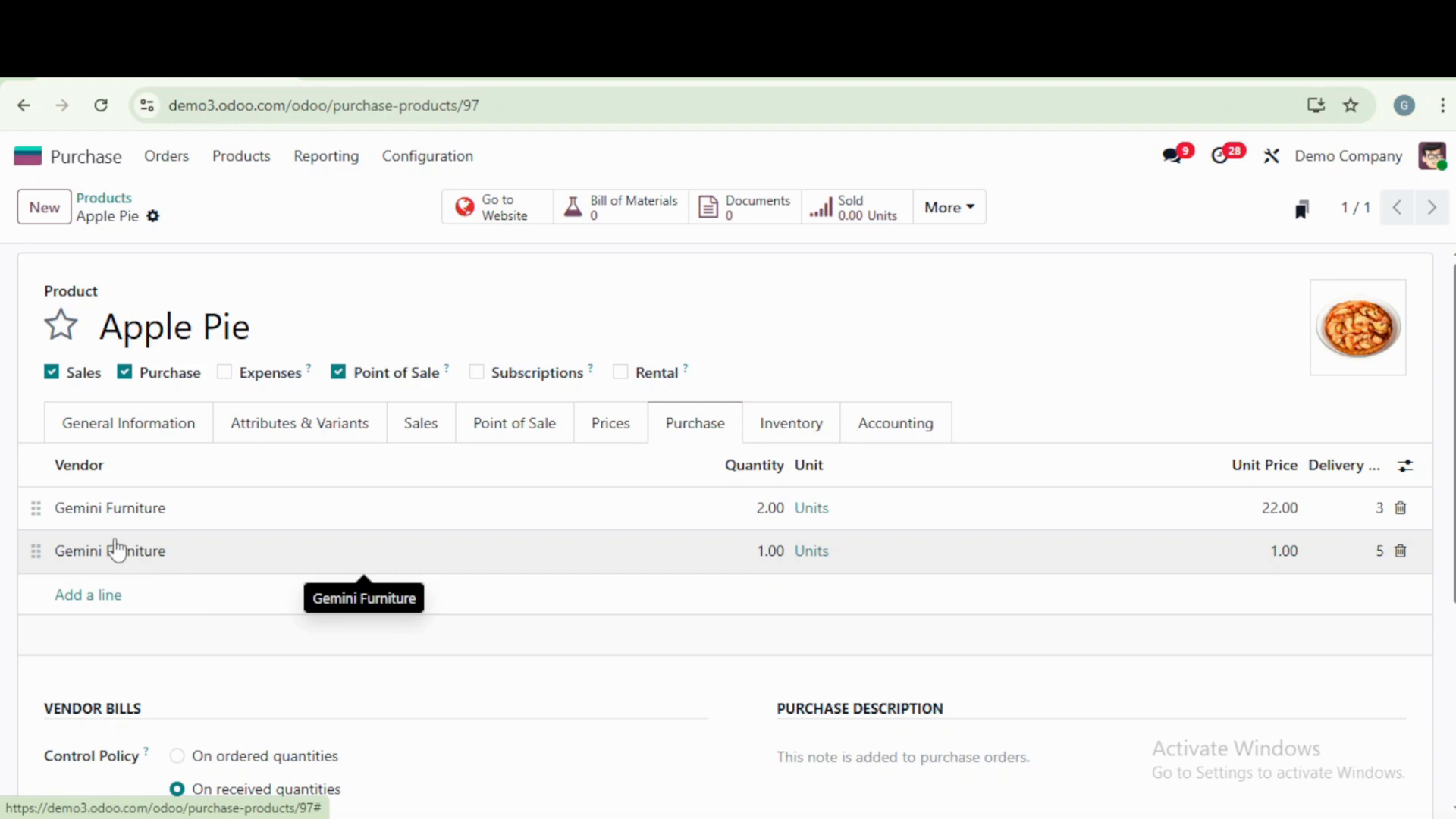
left_click(1400, 508)
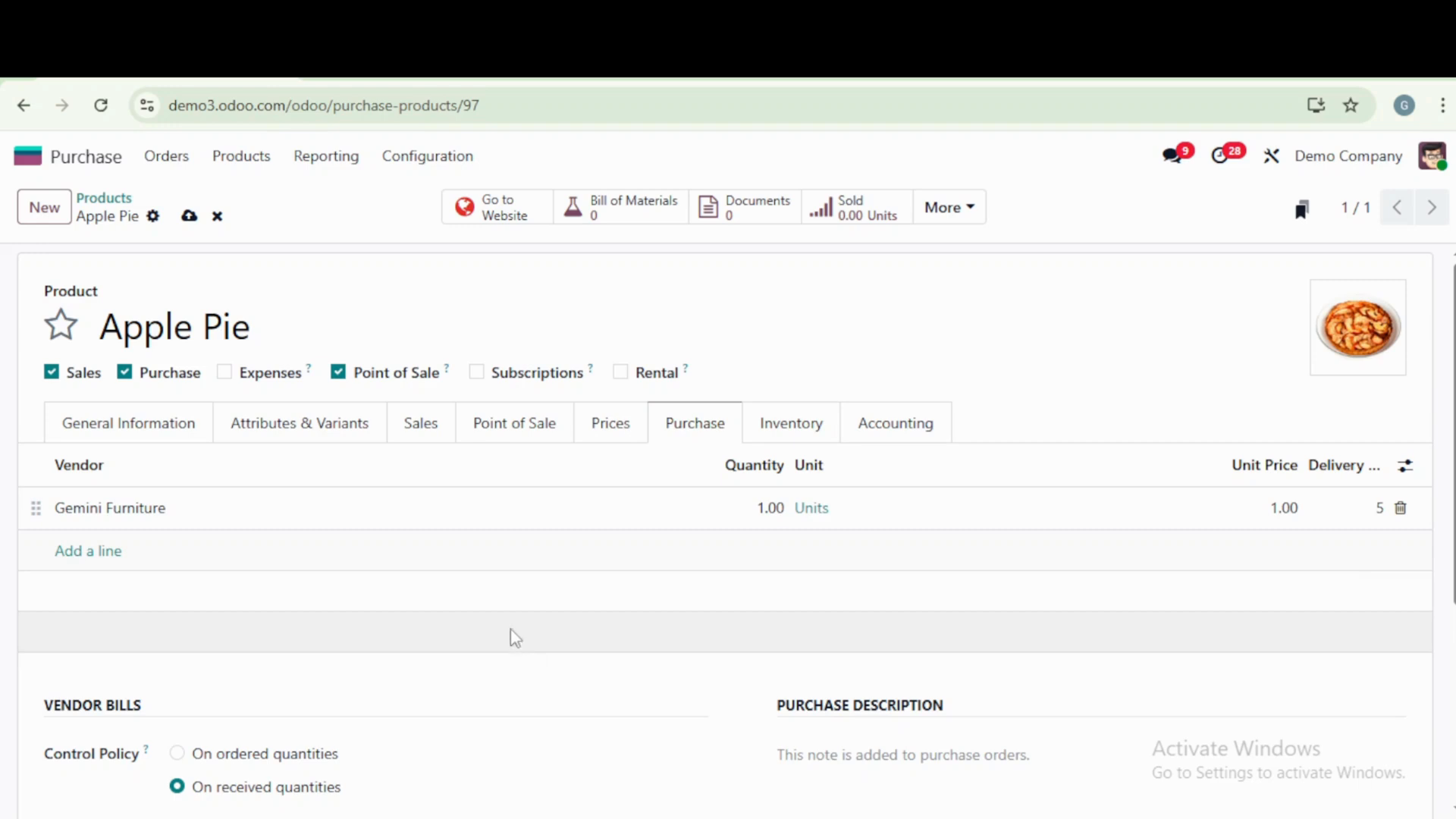
- Create a new request for quotation with an Apple Pie product line and Gemini Furniture as the vendor
left_click(170, 161)
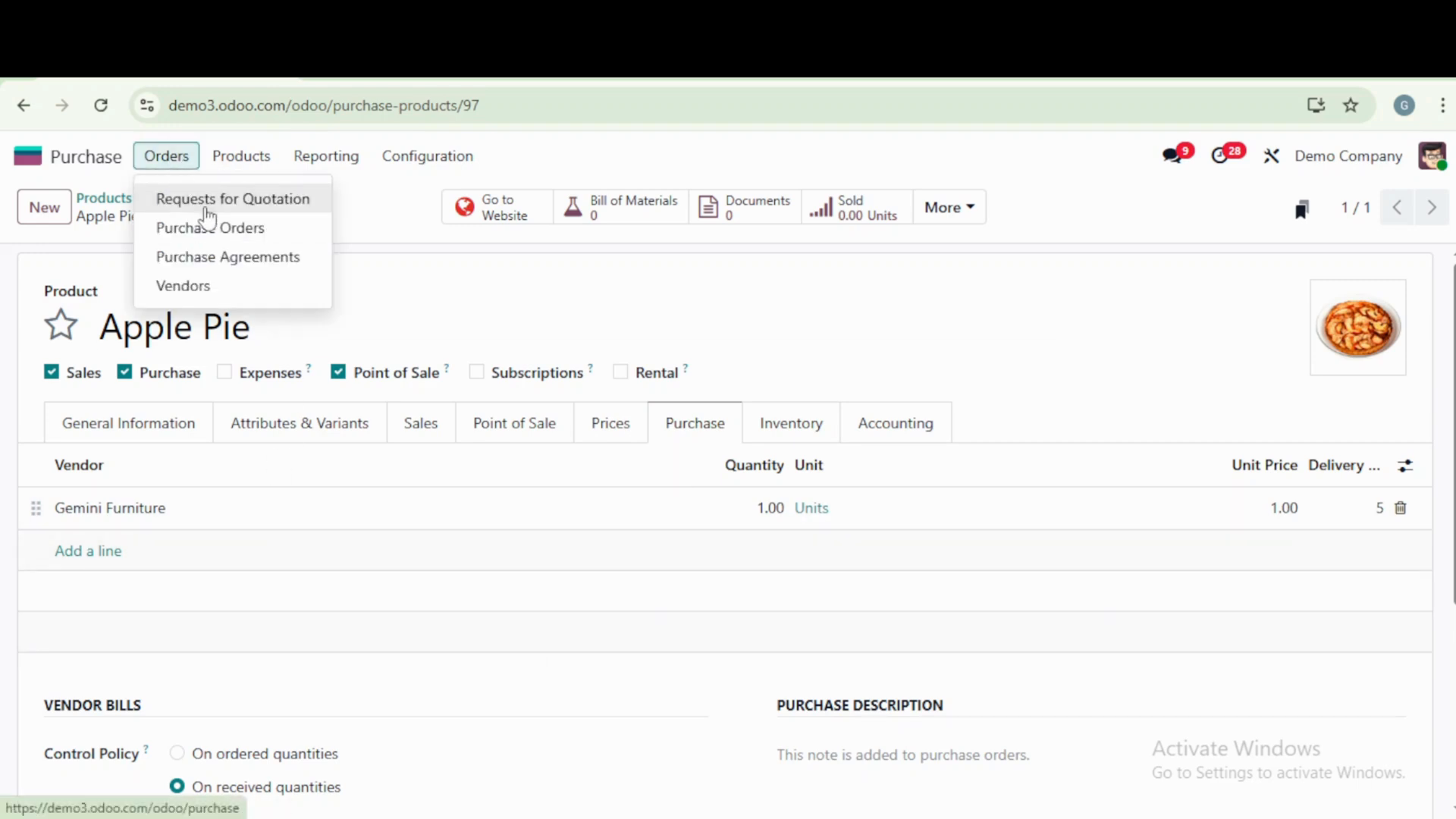
left_click(202, 211)
left_click(47, 216)
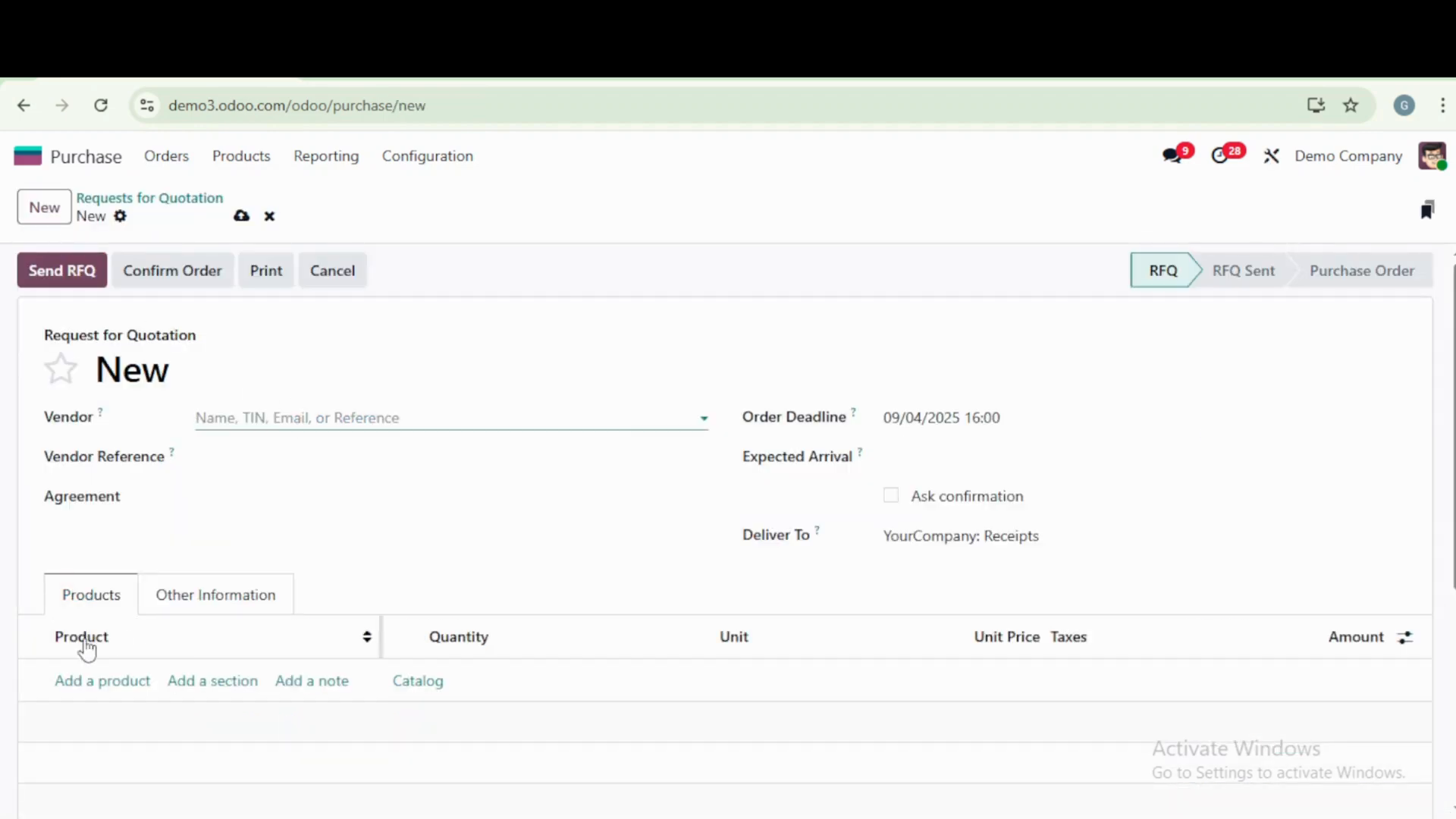
left_click(76, 681)
type("app")
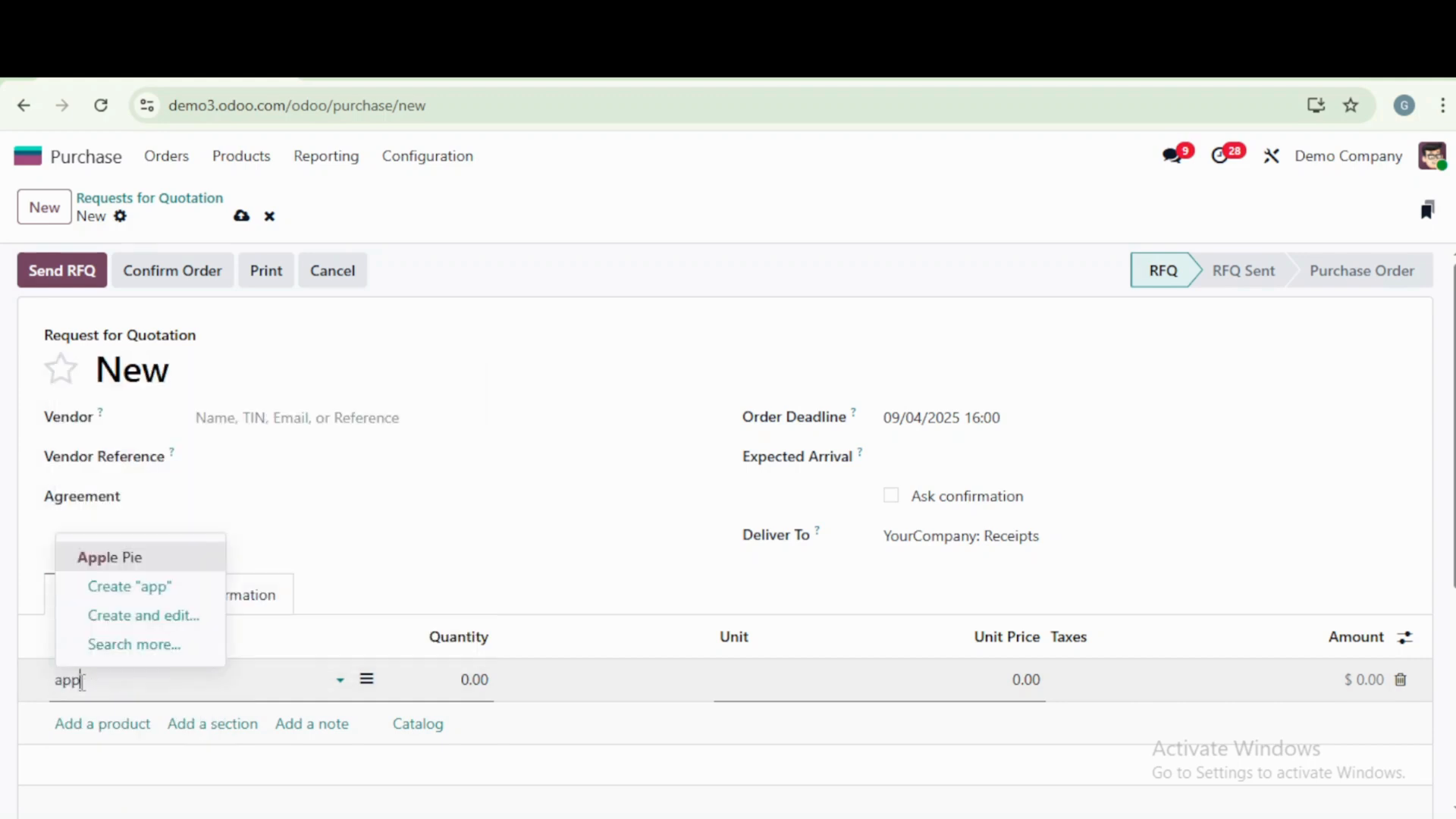
left_click(141, 566)
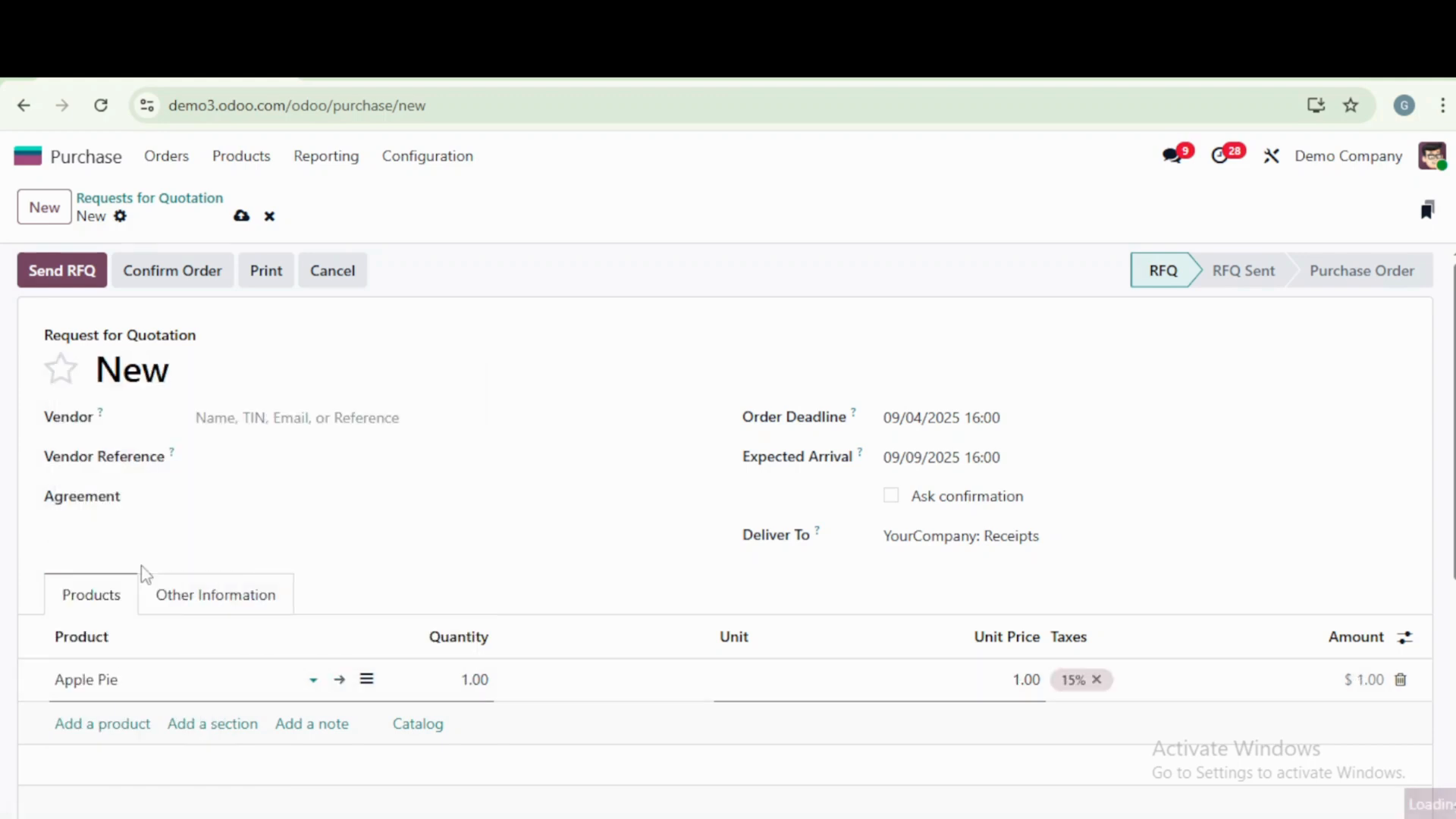
left_click(372, 419)
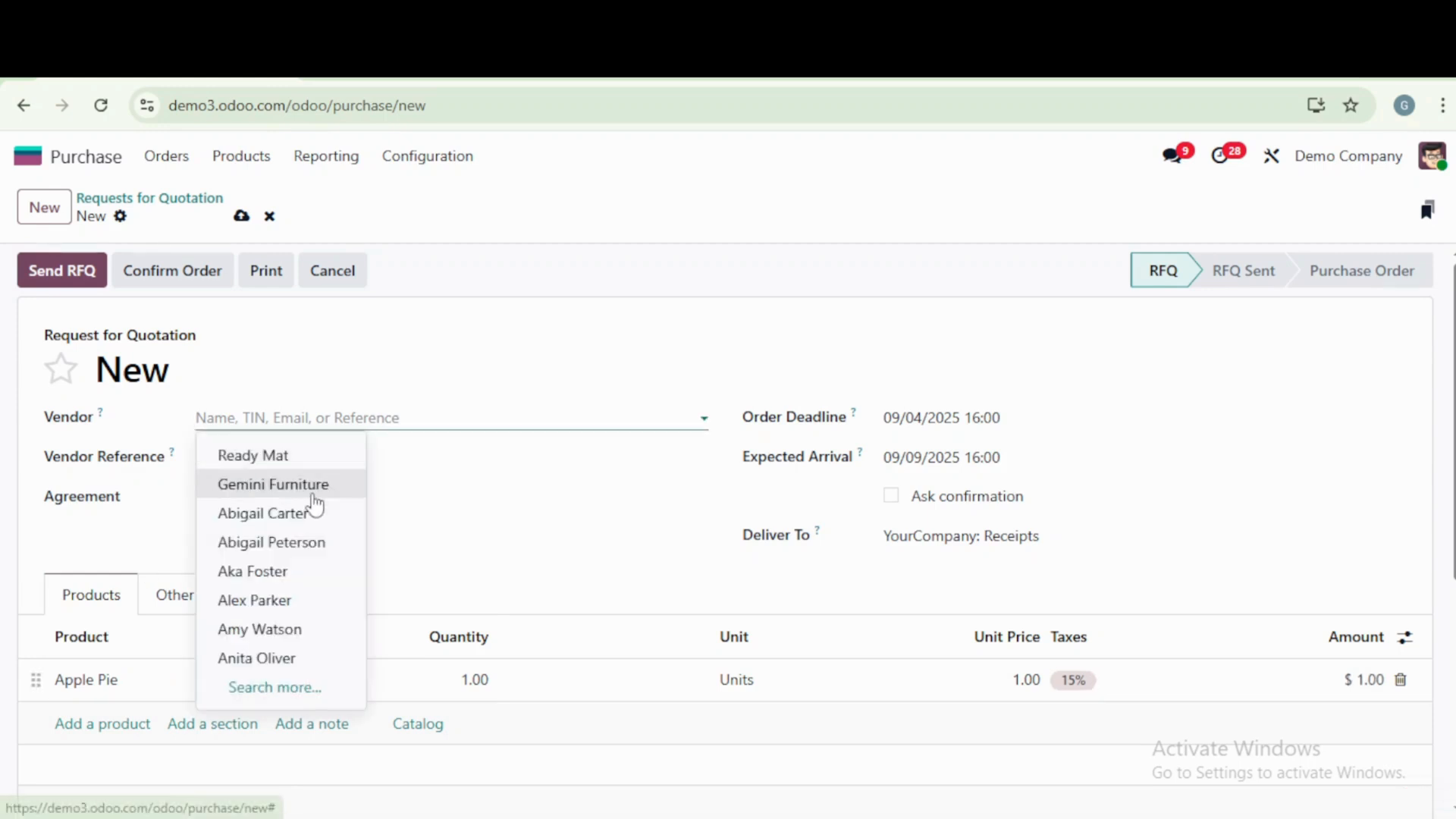
left_click(315, 488)
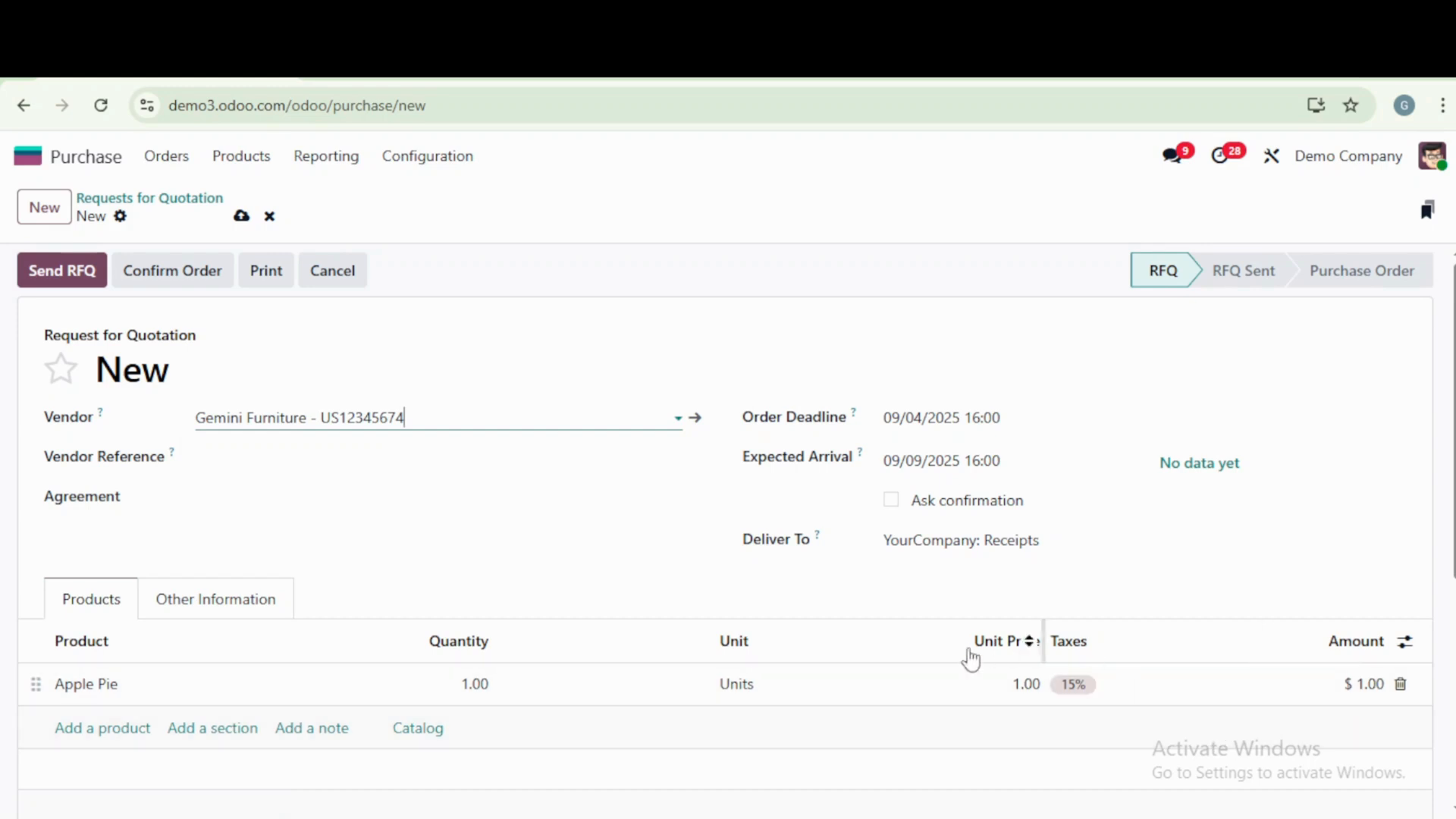